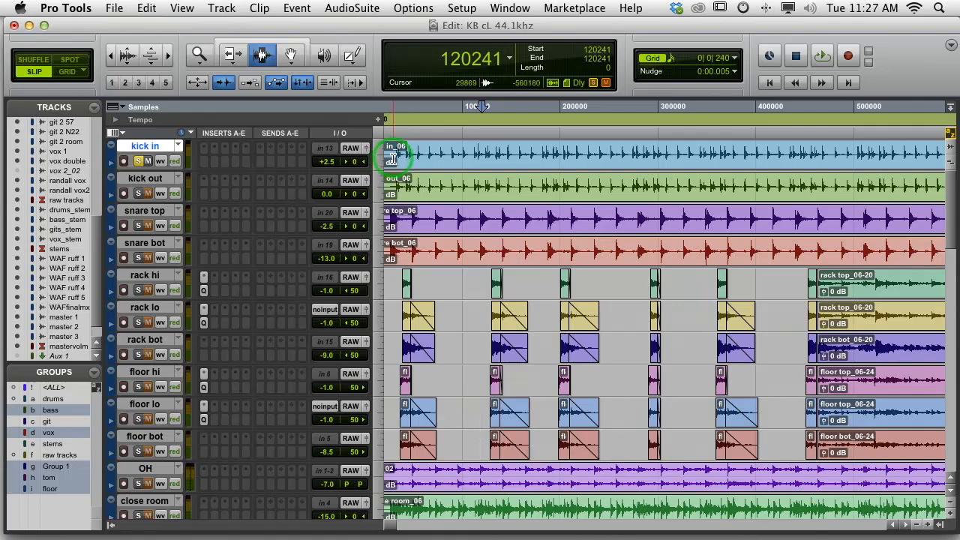
Step: Play the soloed kick in track from sample 29869
click(391, 158)
click(268, 52)
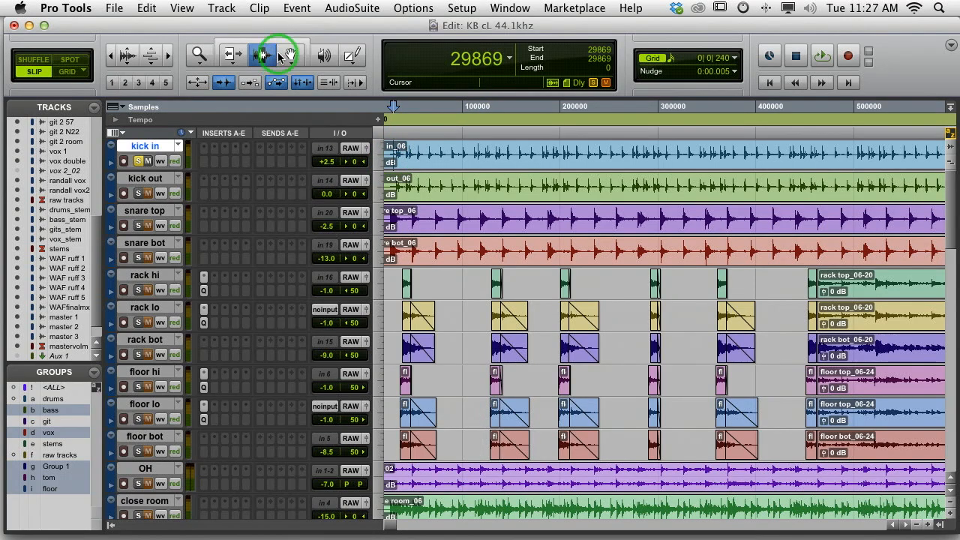
key(space)
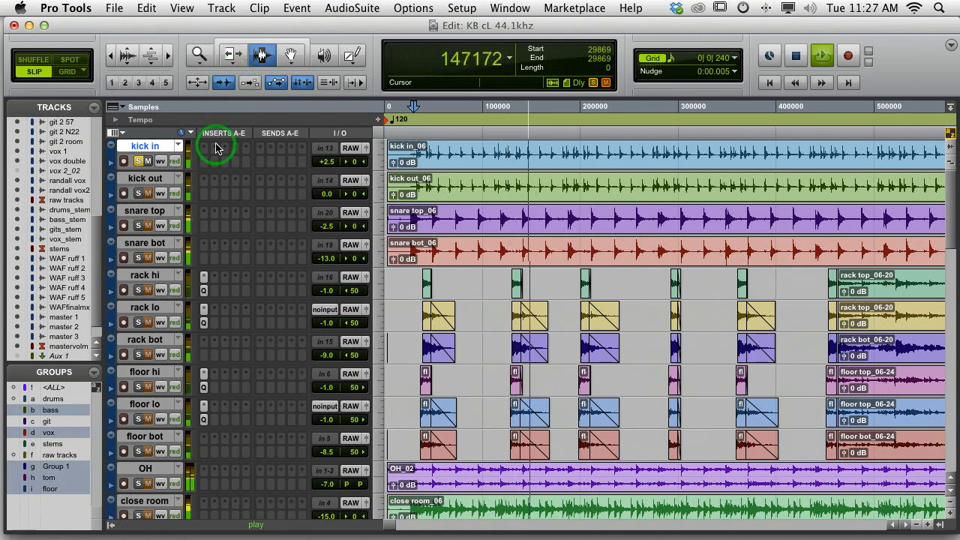
key(space)
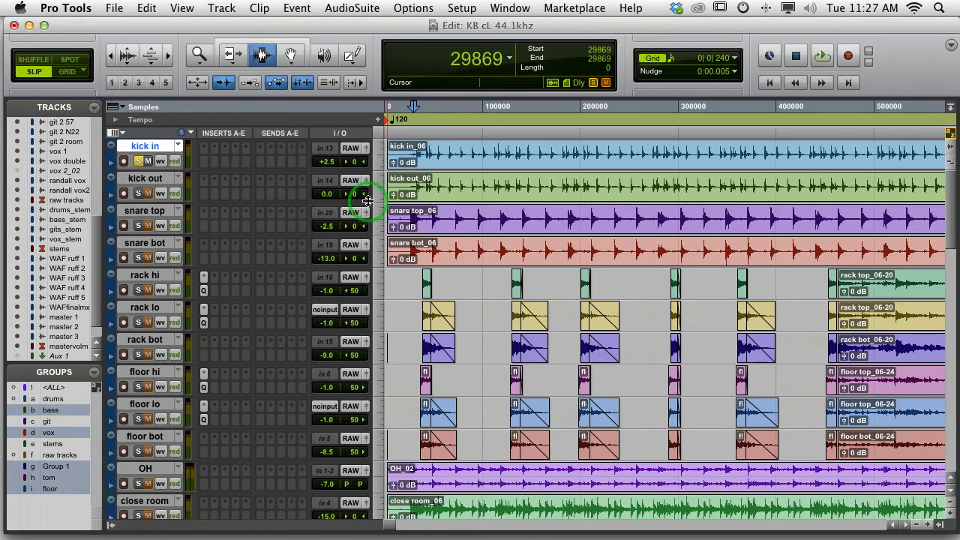
Step: Duplicate the kick in track once, including its playlists, automation, inserts, sends and group assignments, directly after the original
click(222, 9)
click(235, 60)
click(568, 348)
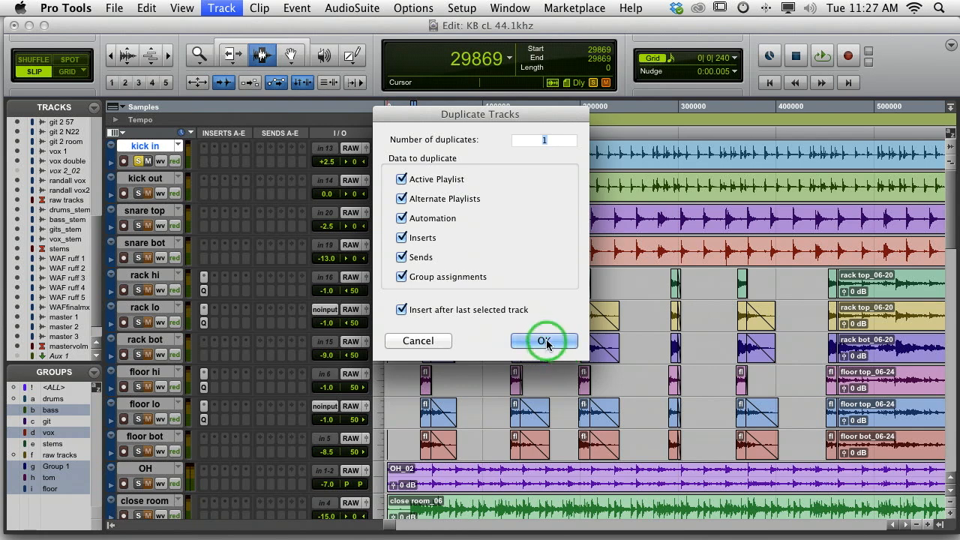
click(546, 341)
Step: Rename the duplicated kick track as "kick turbo"
double_click(161, 178)
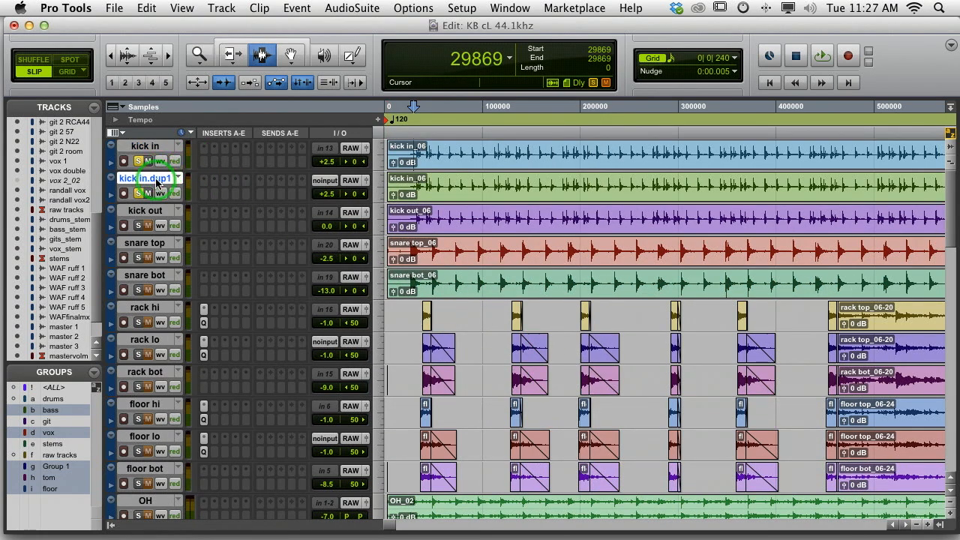
key(Right)
key(BackSpace)
key(BackSpace)
key(BackSpace)
key(BackSpace)
key(BackSpace)
key(BackSpace)
key(BackSpace)
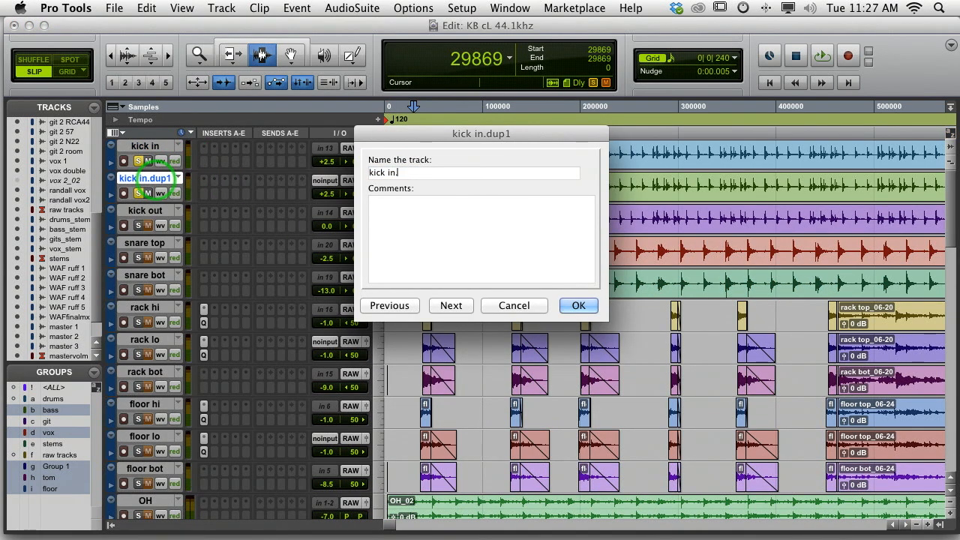
text(turbo)
key(Return)
Step: Unsolo the original kick in track and play the kick turbo track on its own
click(140, 161)
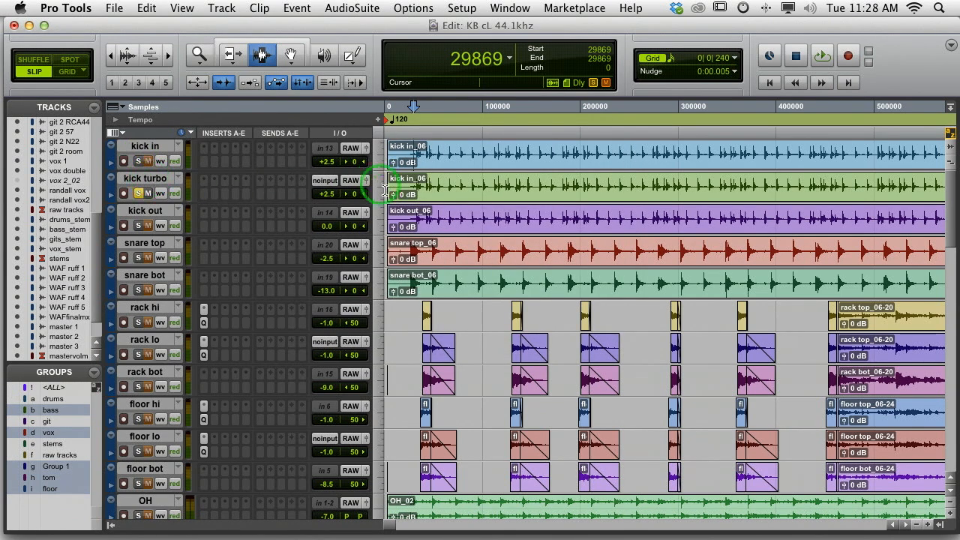
click(428, 191)
key(space)
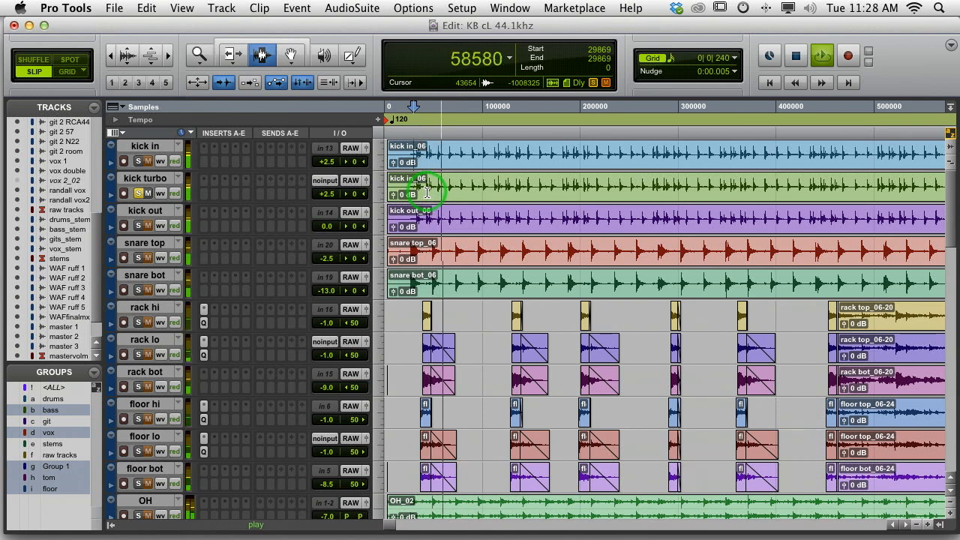
key(space)
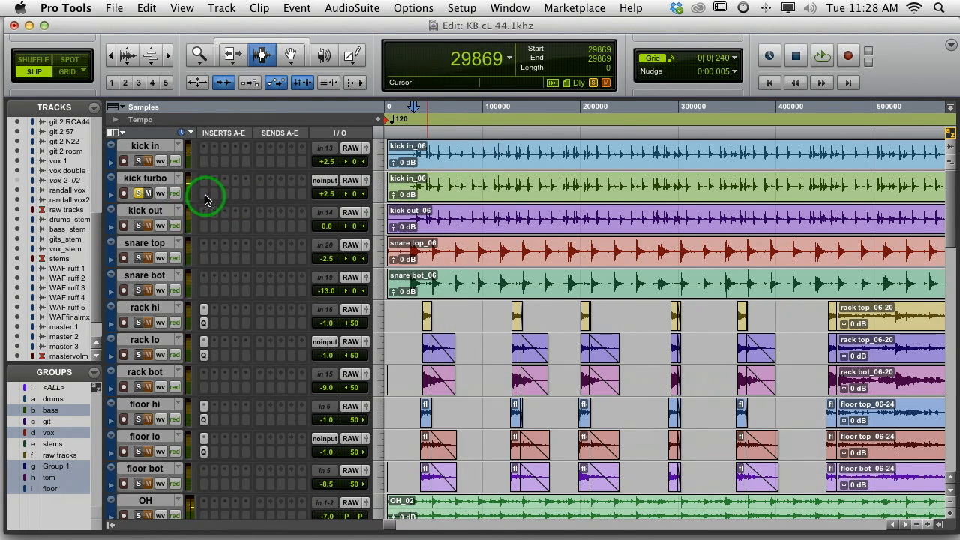
click(412, 9)
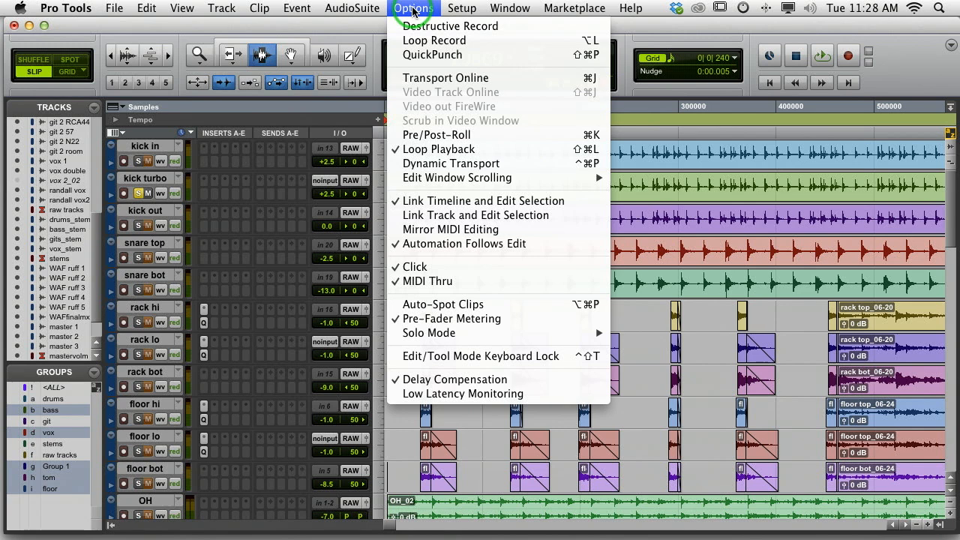
drag(413, 11, 427, 388)
click(222, 8)
click(165, 29)
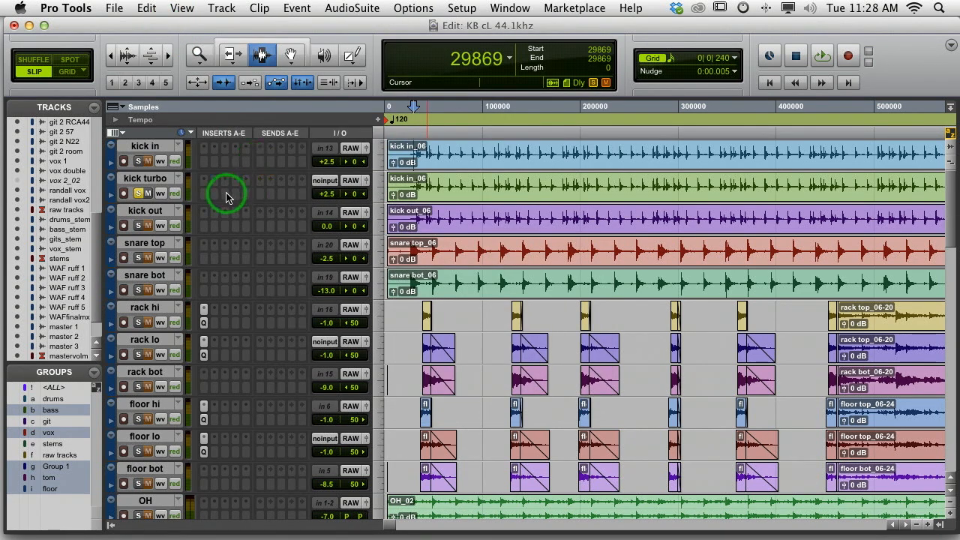
Step: Insert the mono Sonalksis SV-719 Gate plug-in on the first insert of the kick turbo track
click(207, 196)
drag(207, 201, 375, 224)
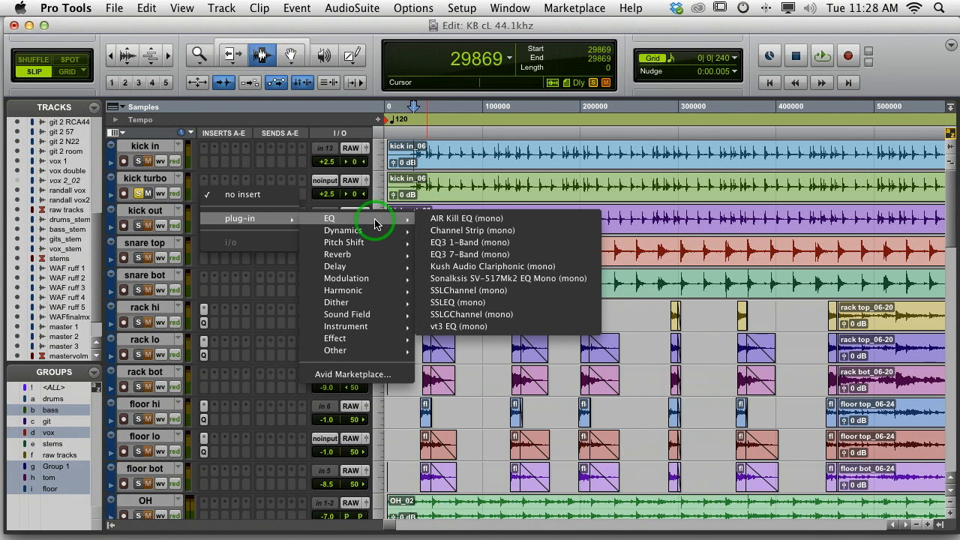
drag(375, 223, 446, 234)
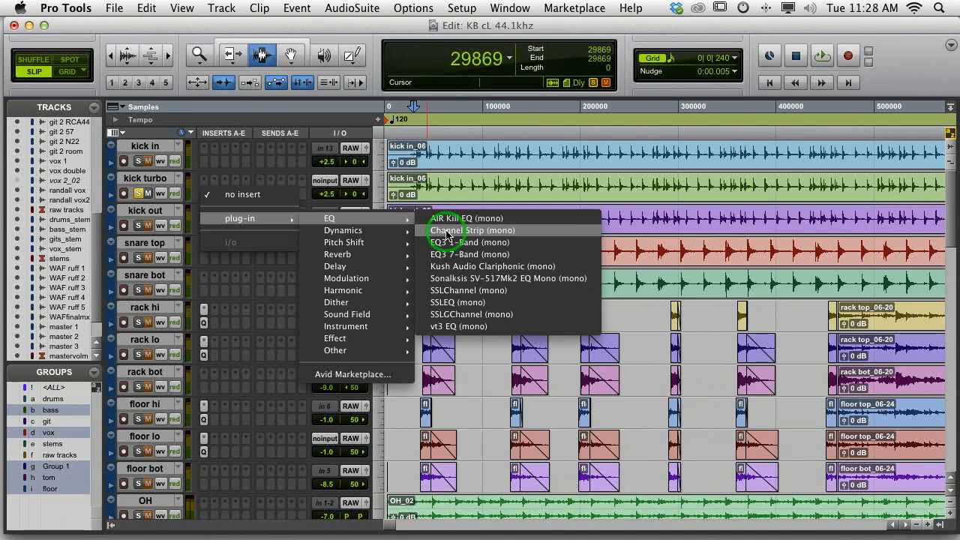
drag(446, 234, 499, 389)
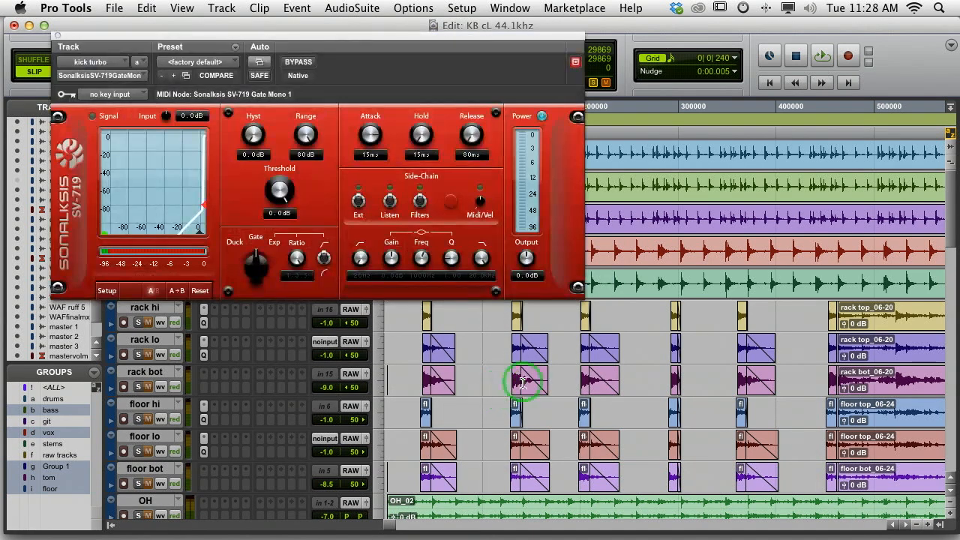
Step: Set the gate's attack to 0.01 ms and its threshold to -20.1 dB while playing the kick turbo track
mouse_move(278, 194)
mouse_down()
mouse_move(275, 207)
mouse_move(280, 191)
mouse_up()
key(space)
key(space)
drag(370, 134, 369, 141)
drag(361, 196, 345, 338)
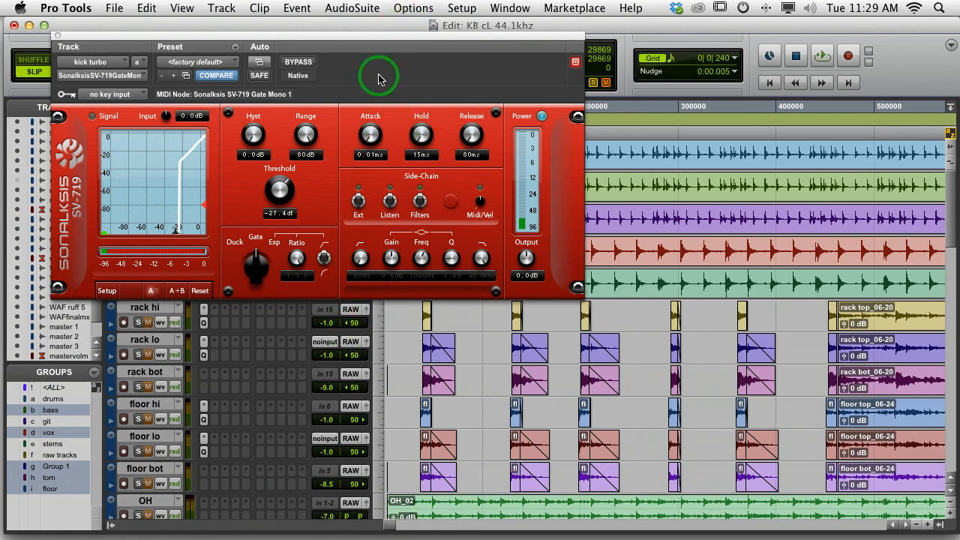
key(space)
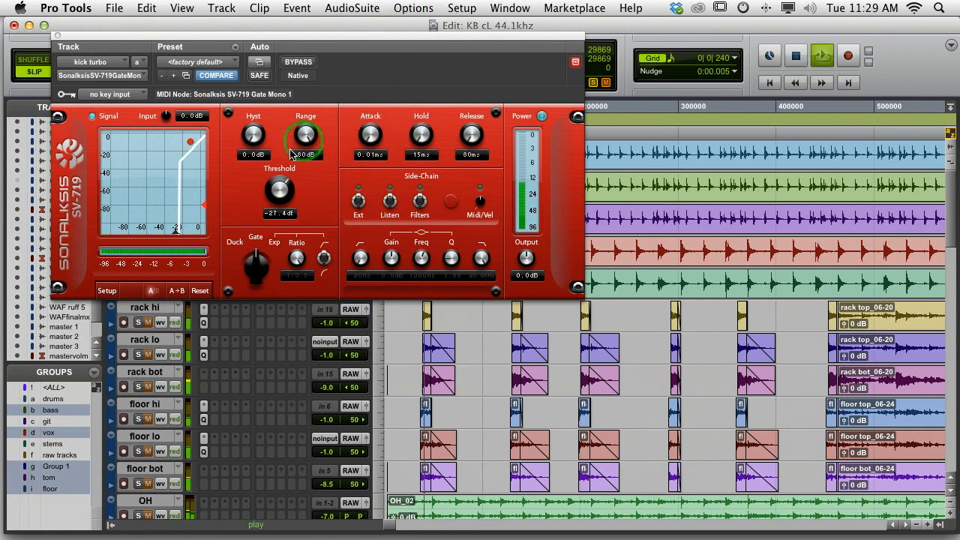
drag(266, 203, 280, 165)
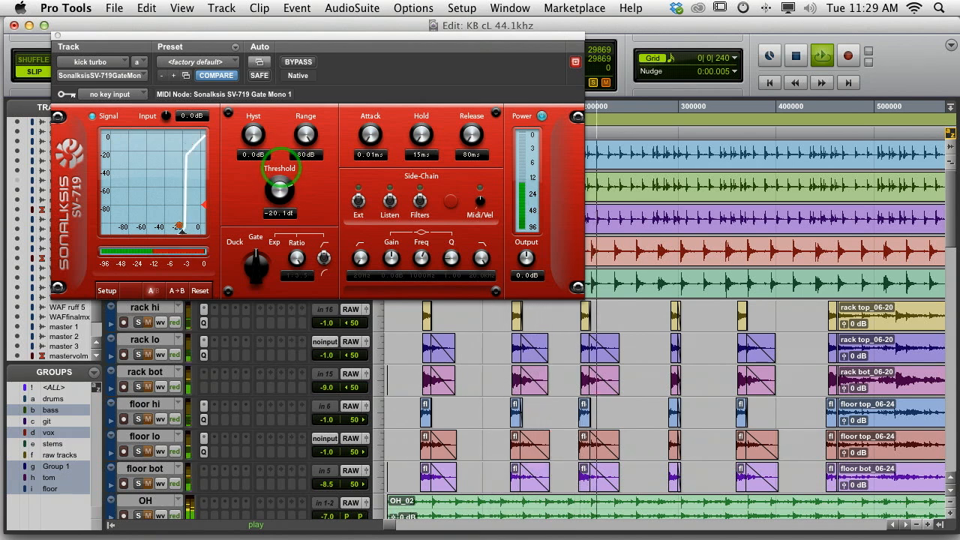
key(space)
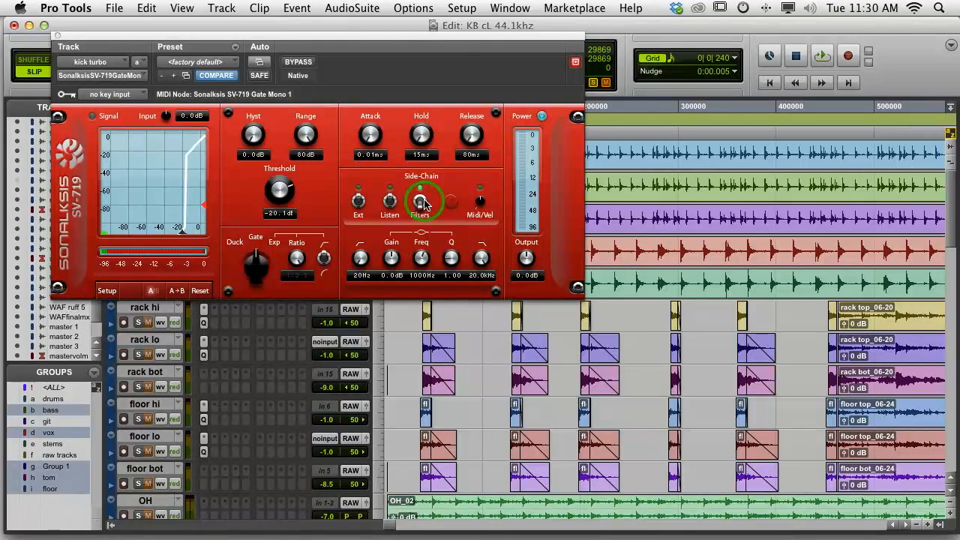
Step: Enable the gate's side-chain Filters and briefly audition the side-chain signal with Listen
click(389, 201)
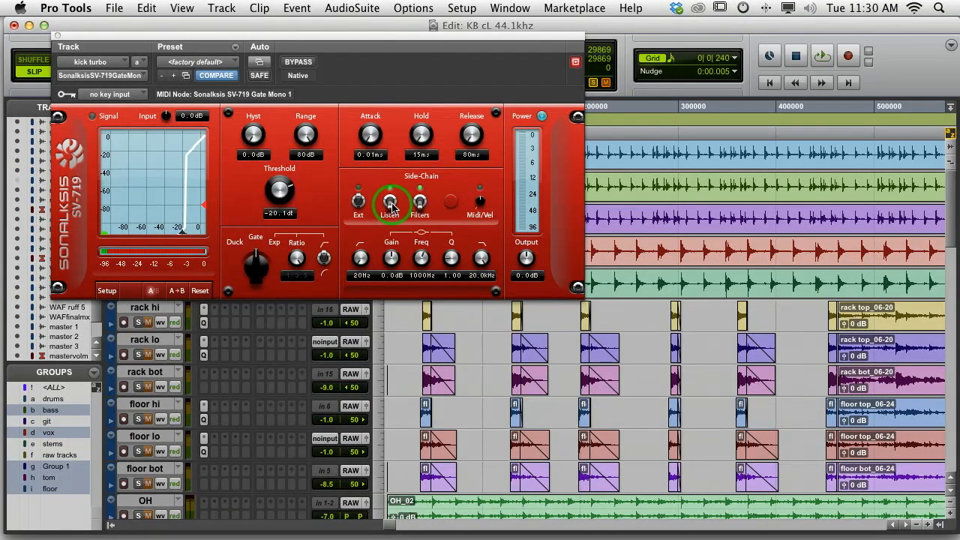
key(space)
click(421, 202)
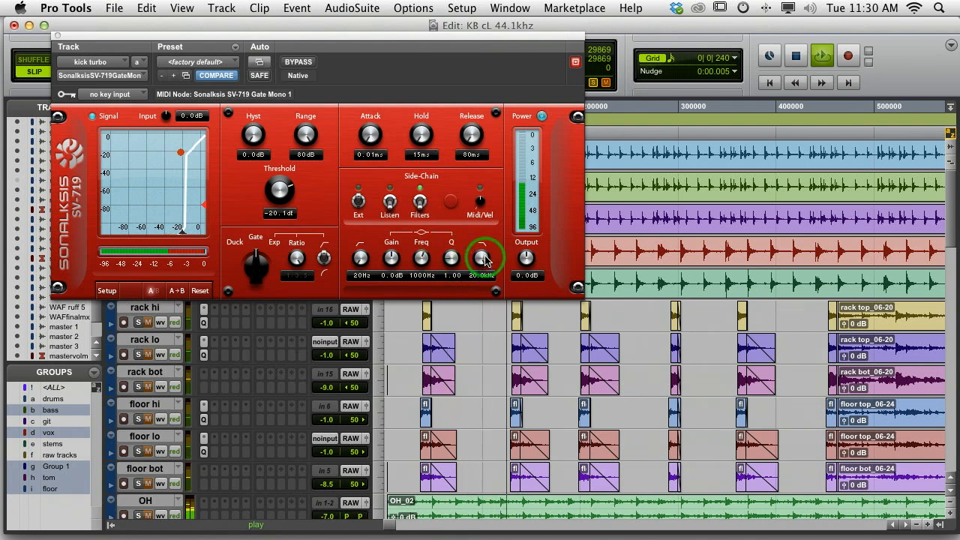
key(space)
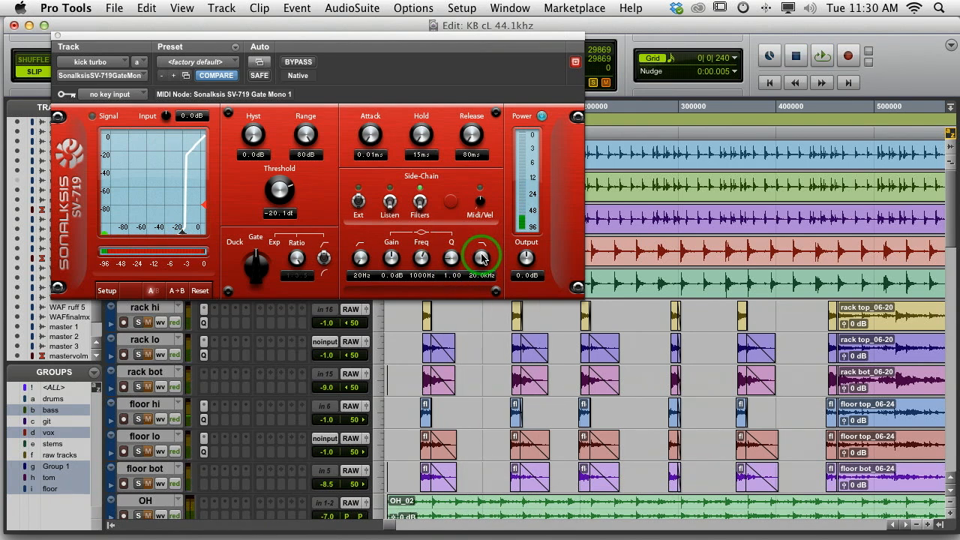
key(space)
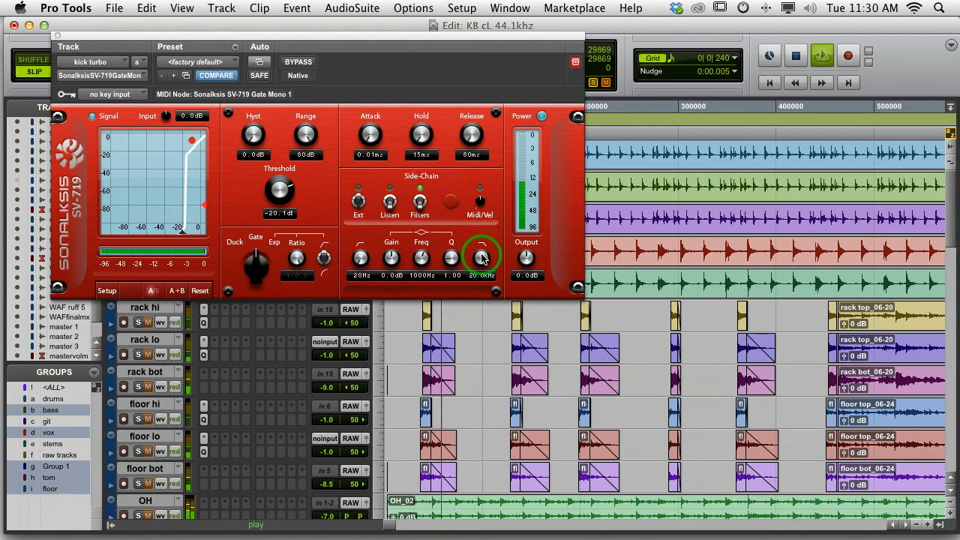
key(space)
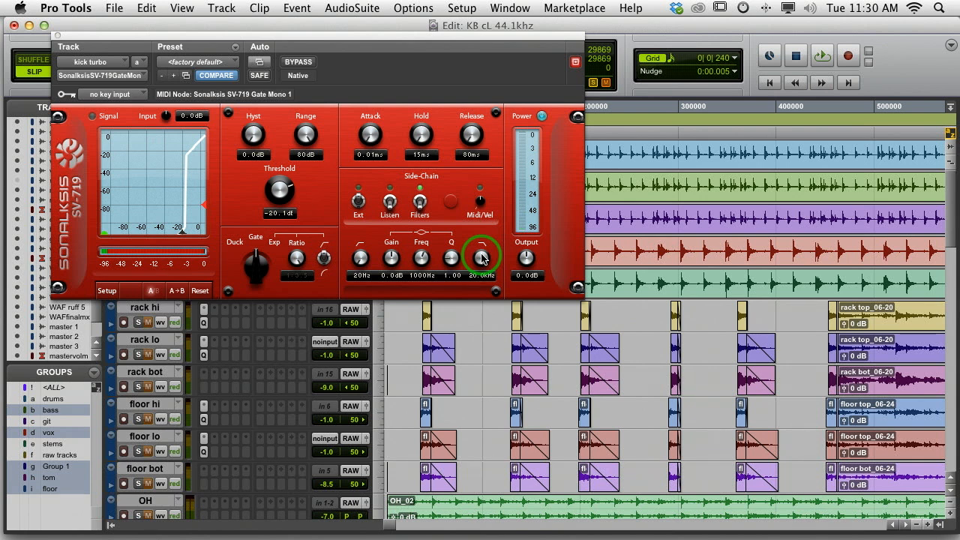
Step: Set the side-chain low-pass filter to 2.05 kHz and boost 160 Hz by 3.1 dB during playback
key(space)
drag(482, 257, 471, 315)
drag(390, 258, 417, 320)
click(390, 202)
key(space)
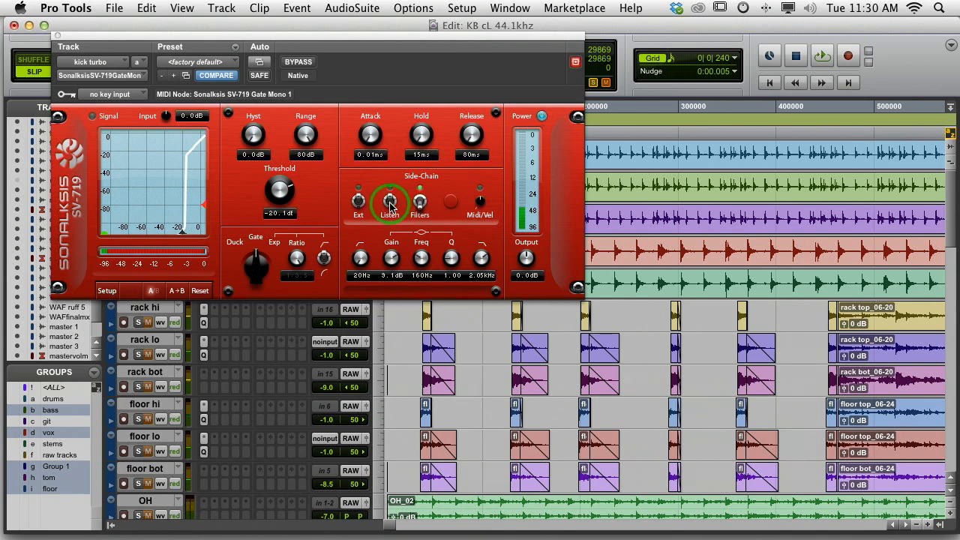
Step: Raise the gate's threshold to -12.2 dB and lower its input level to -8.2 dB
drag(361, 259, 282, 168)
key(space)
key(space)
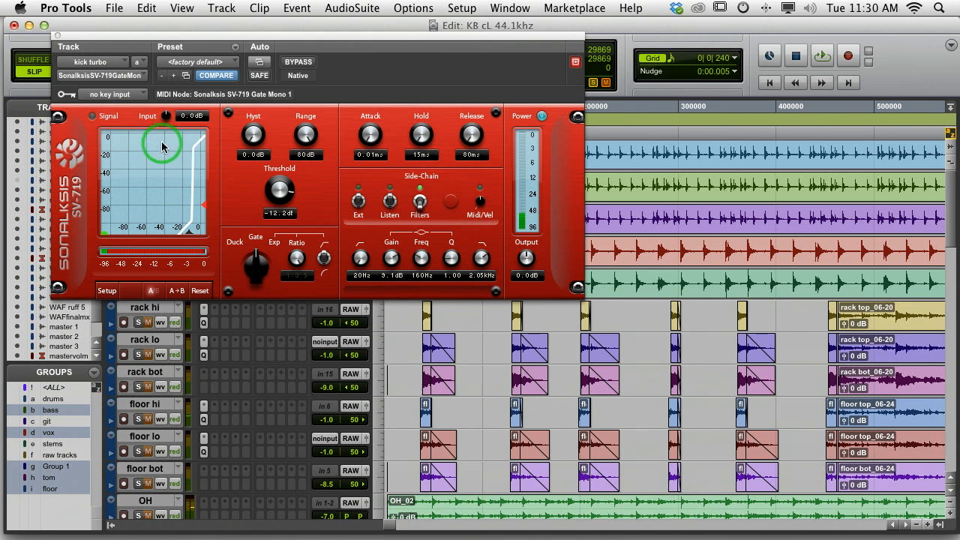
drag(166, 120, 162, 141)
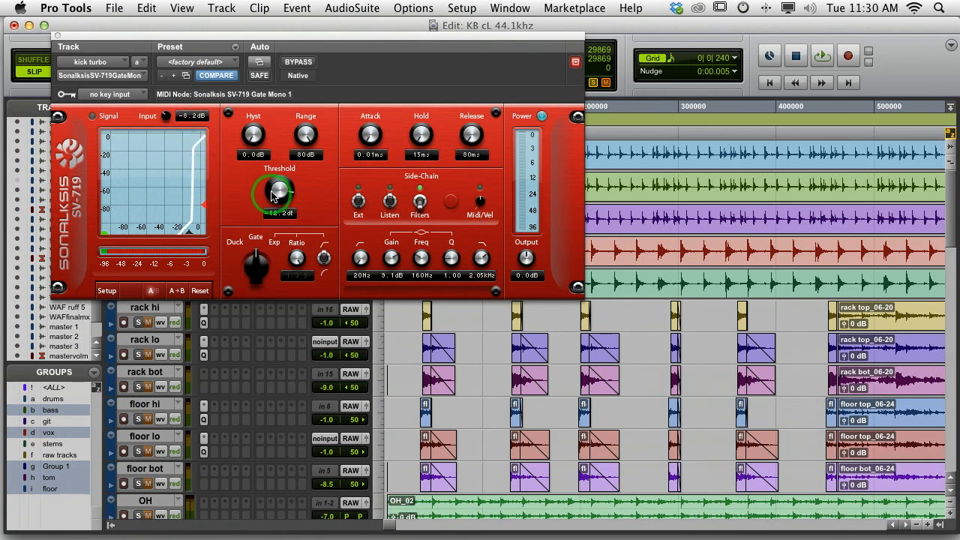
Step: Lower the gate's threshold to -24.1 dB while listening to the kick turbo track
key(space)
drag(280, 189, 274, 215)
key(space)
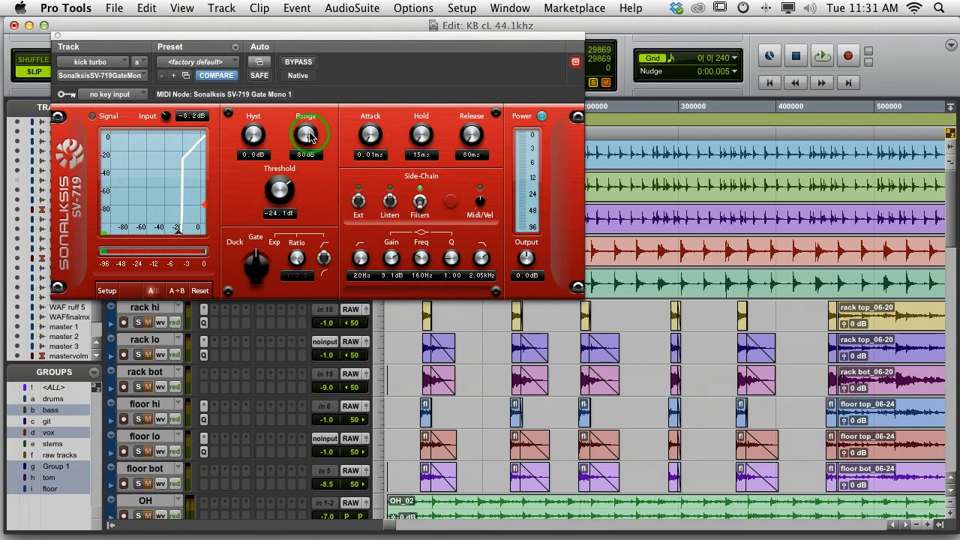
Step: Reduce the gate's range and fine-tune its threshold during playback, then close the plug-in window
key(space)
drag(307, 135, 274, 198)
key(space)
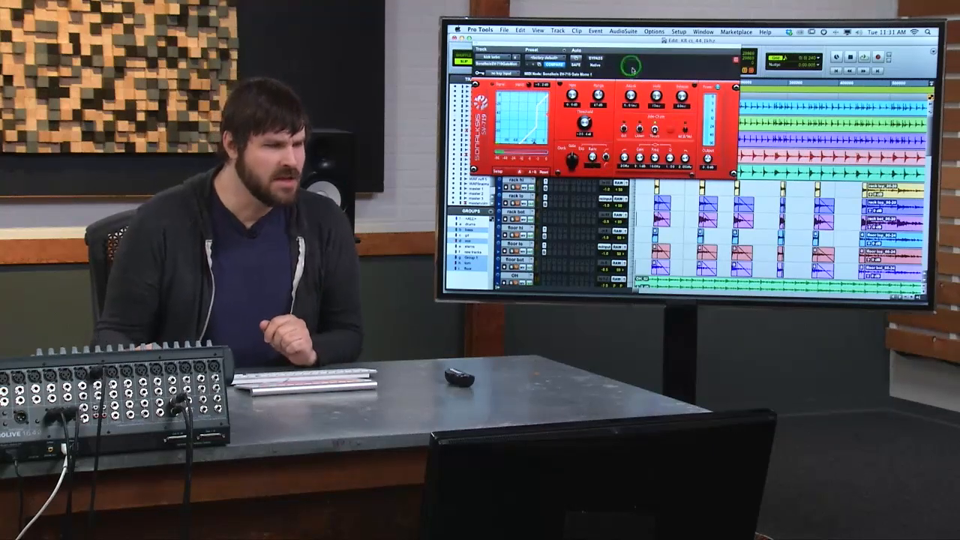
click(475, 42)
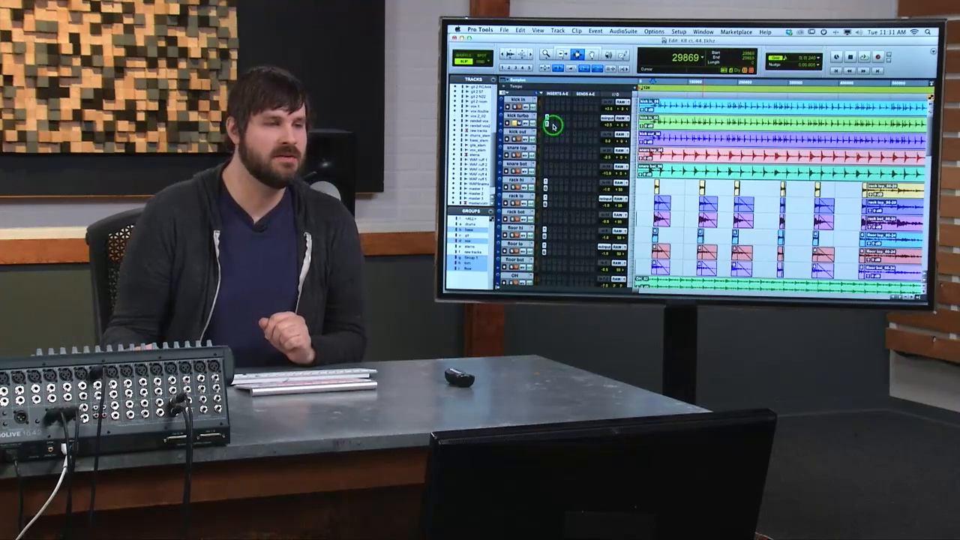
Step: Insert the mono EQ3 7-Band plug-in after the gate on the kick turbo track
click(553, 126)
mouse_move(565, 138)
mouse_move(620, 141)
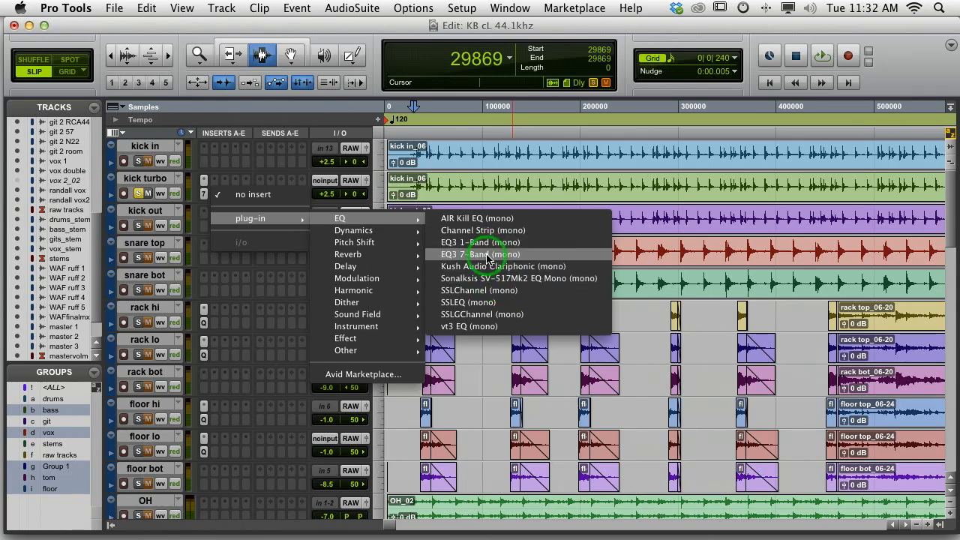
click(489, 257)
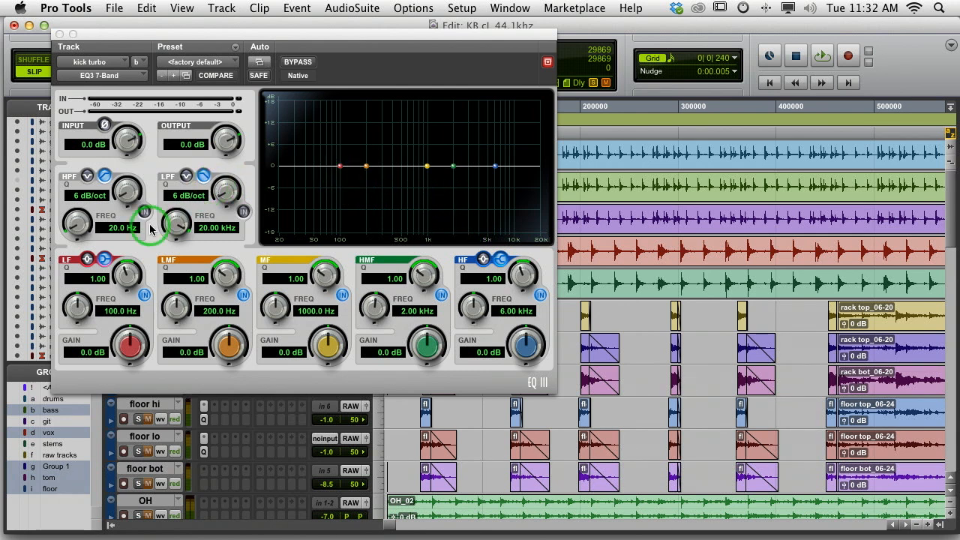
Step: Enable the EQ's high-pass filter at 64.3 Hz with an 18 dB/oct slope during playback
key(space)
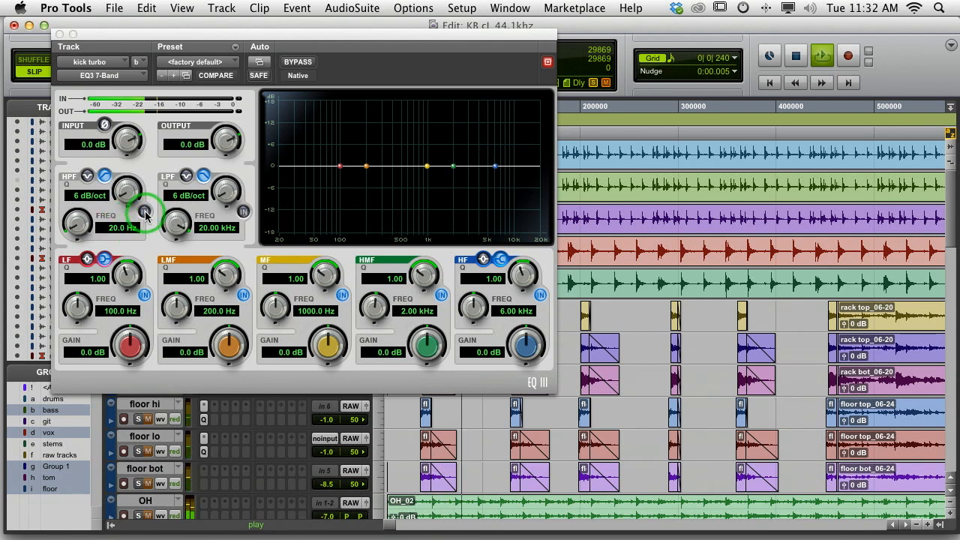
click(145, 213)
drag(77, 223, 131, 124)
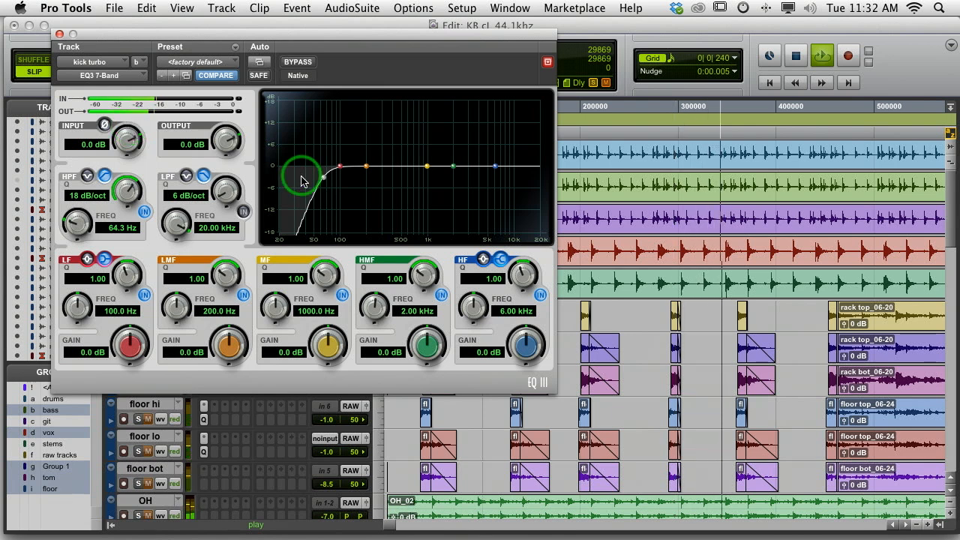
Step: Boost 2.6 dB at 124.2 Hz, cut 11.2 dB at 425.2 Hz, and boost 4.6 dB at 2.17 kHz and 5.2 dB at 8.69 kHz
drag(366, 164, 347, 158)
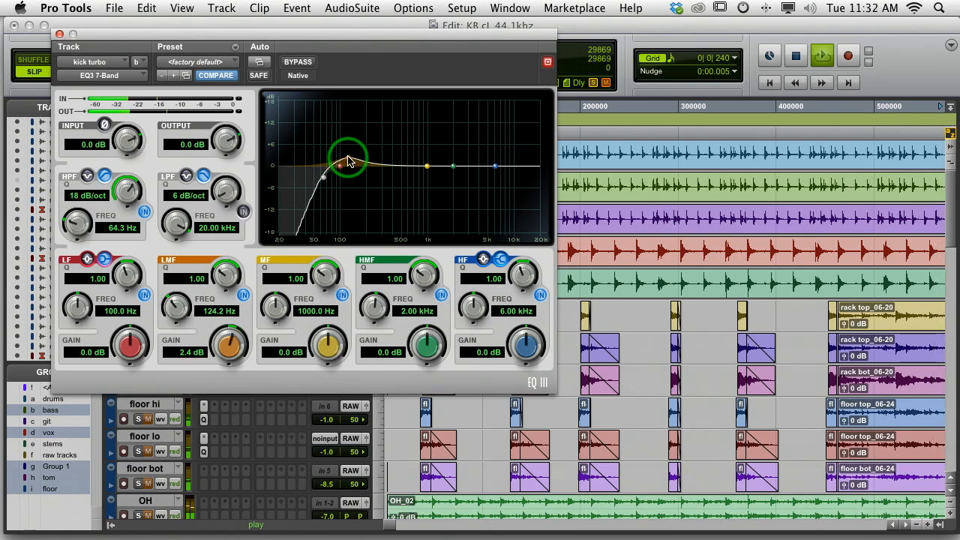
drag(428, 163, 394, 207)
drag(453, 165, 506, 150)
key(space)
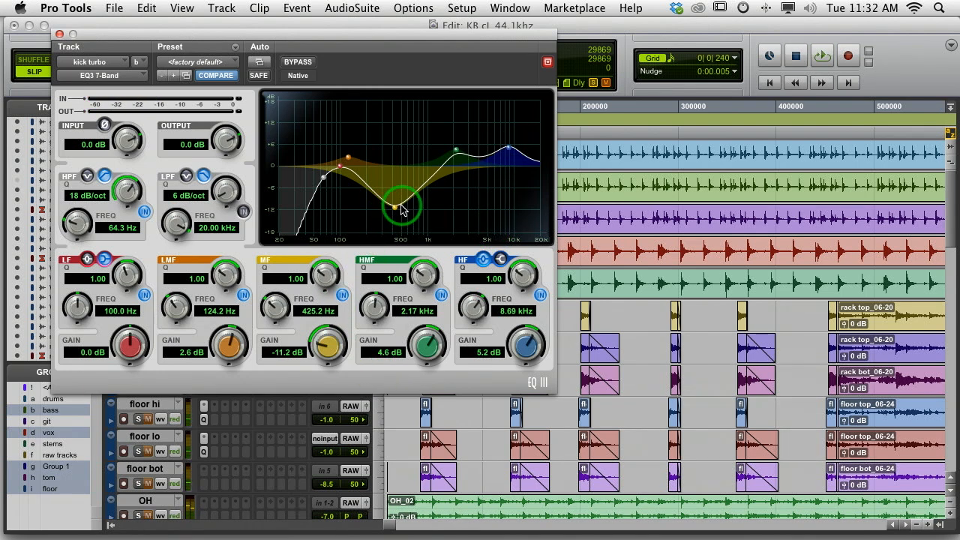
Step: Ease the EQ's mid-frequency cut to -7.9 dB at 442.4 Hz and close the plug-in window
drag(394, 207, 397, 198)
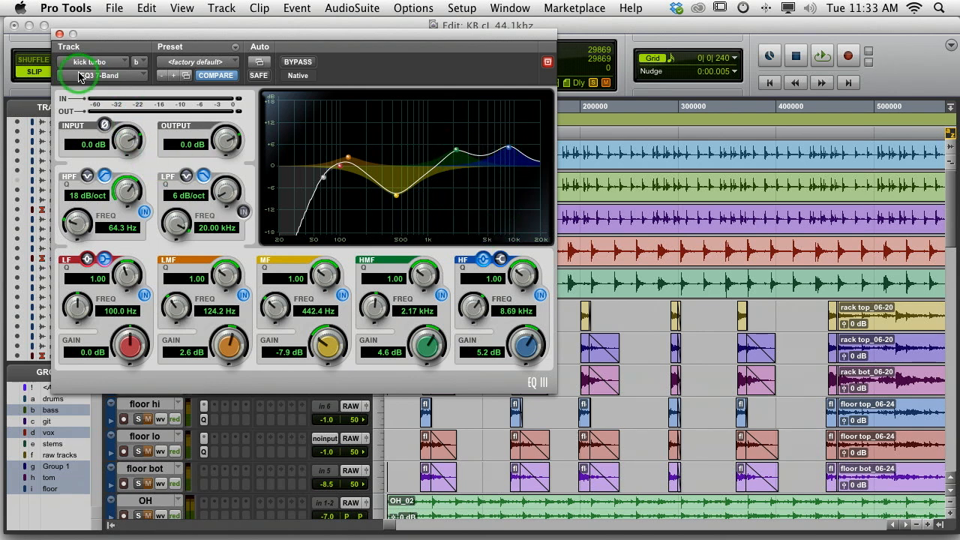
click(60, 34)
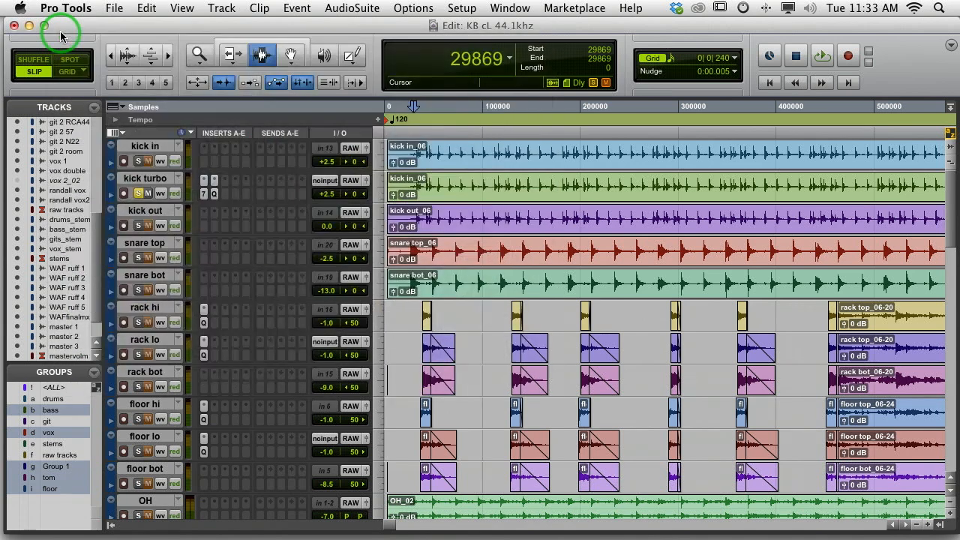
Step: Insert the mono Massey CT5 compressor after the EQ on the kick turbo track
click(223, 199)
mouse_move(248, 218)
mouse_move(381, 234)
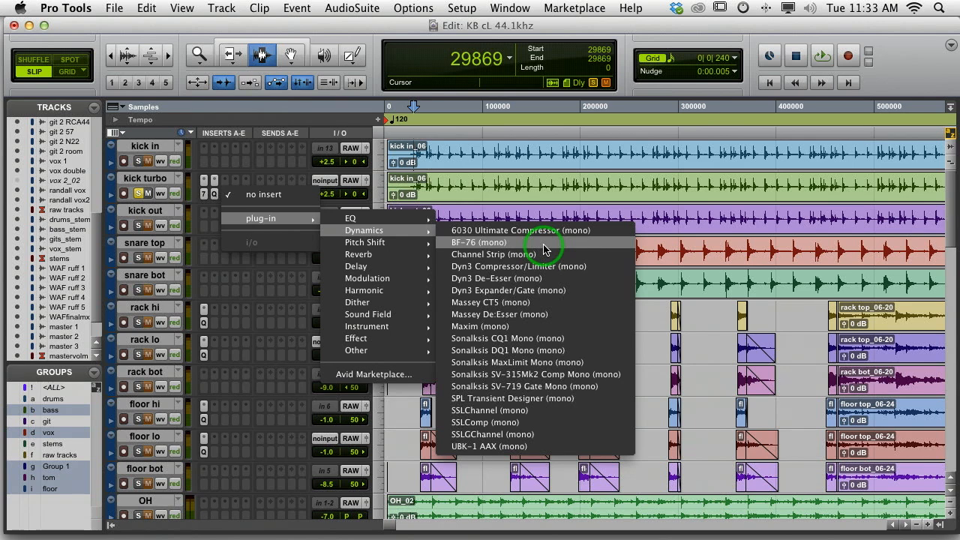
click(520, 303)
Step: During playback, set the CT5's compress amount to about 8, adjust its attack and release, and raise the output to about 8 dB
key(space)
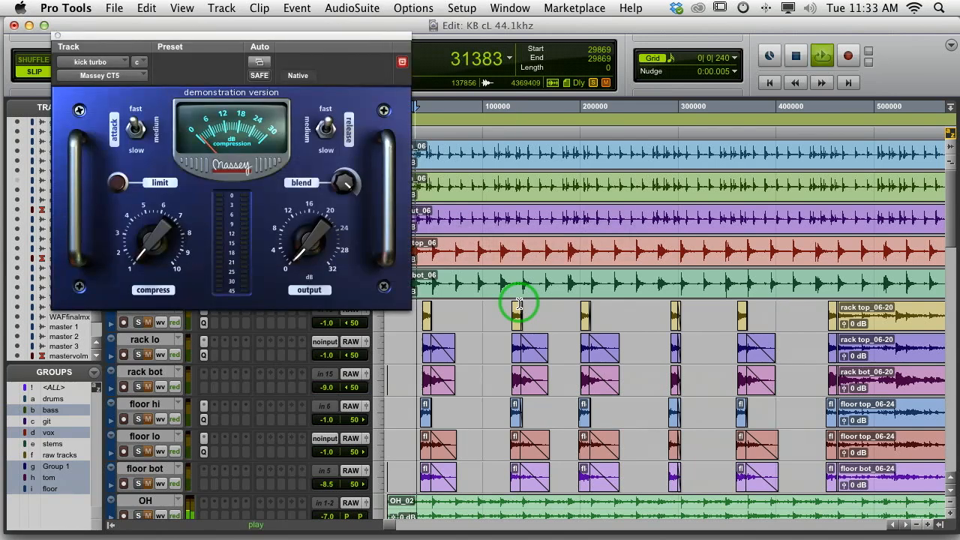
drag(167, 258, 156, 109)
click(136, 130)
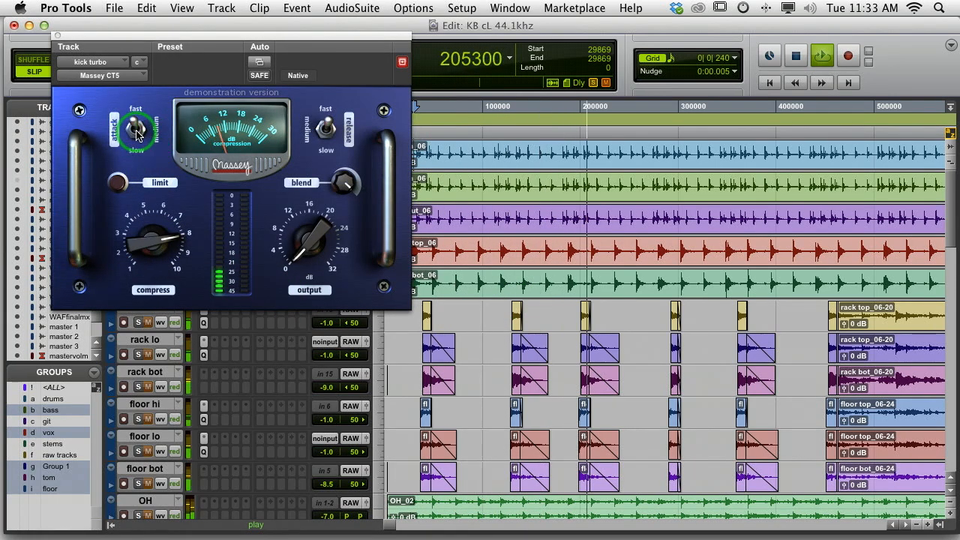
click(330, 138)
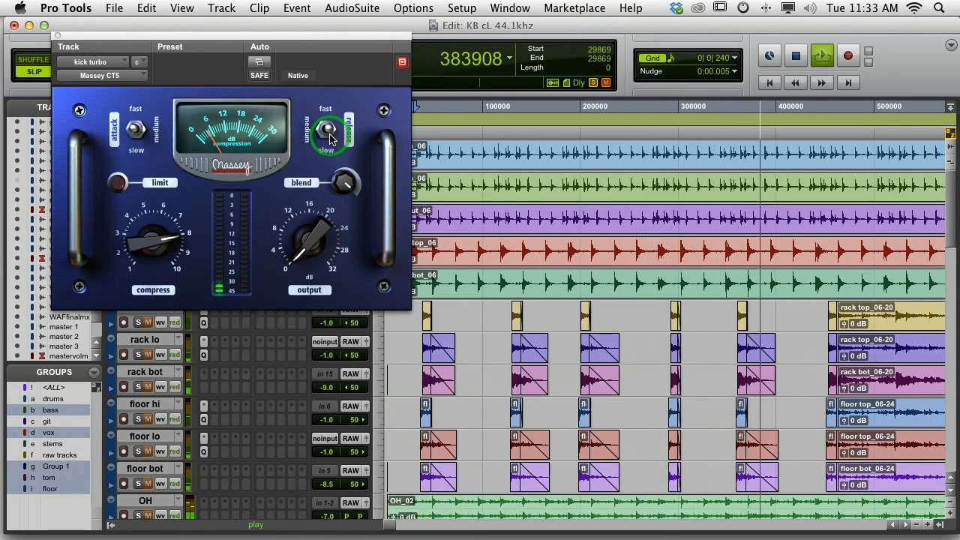
drag(330, 226, 312, 251)
key(space)
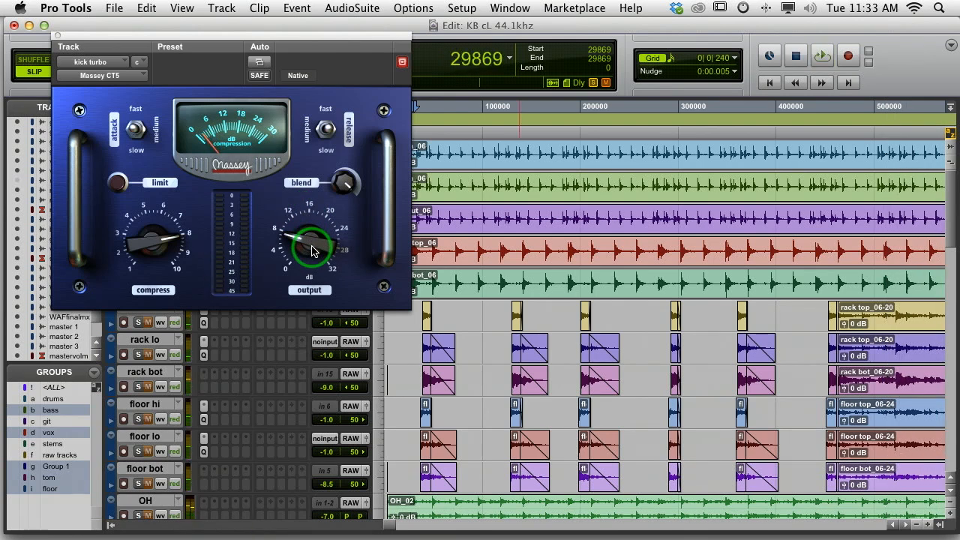